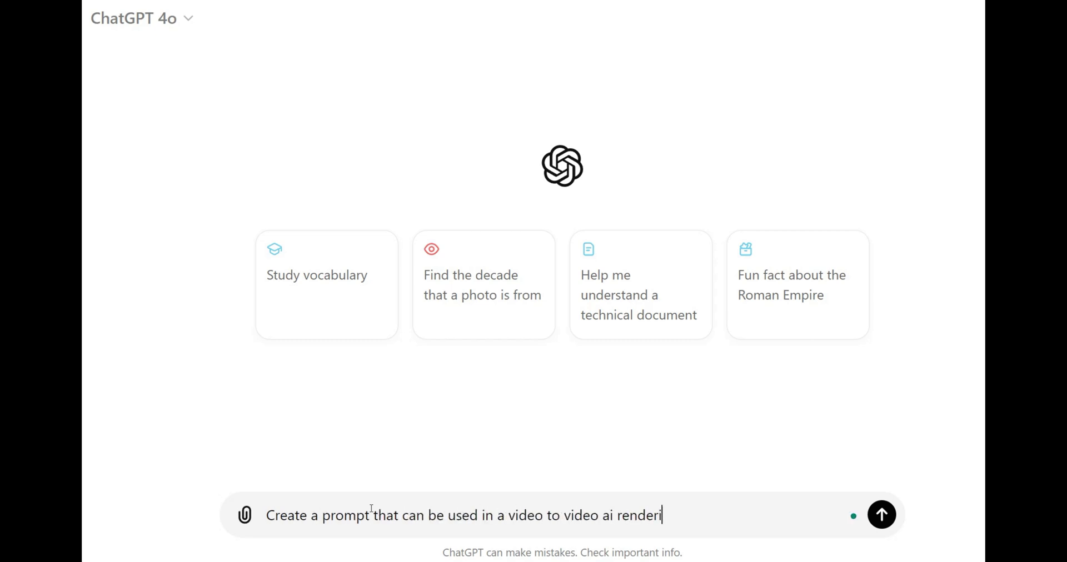
# Ask ChatGPT for a prompt turning the sword fighter into a Jedi with a lightsaber
pyautogui.write('word fighter in the video is')
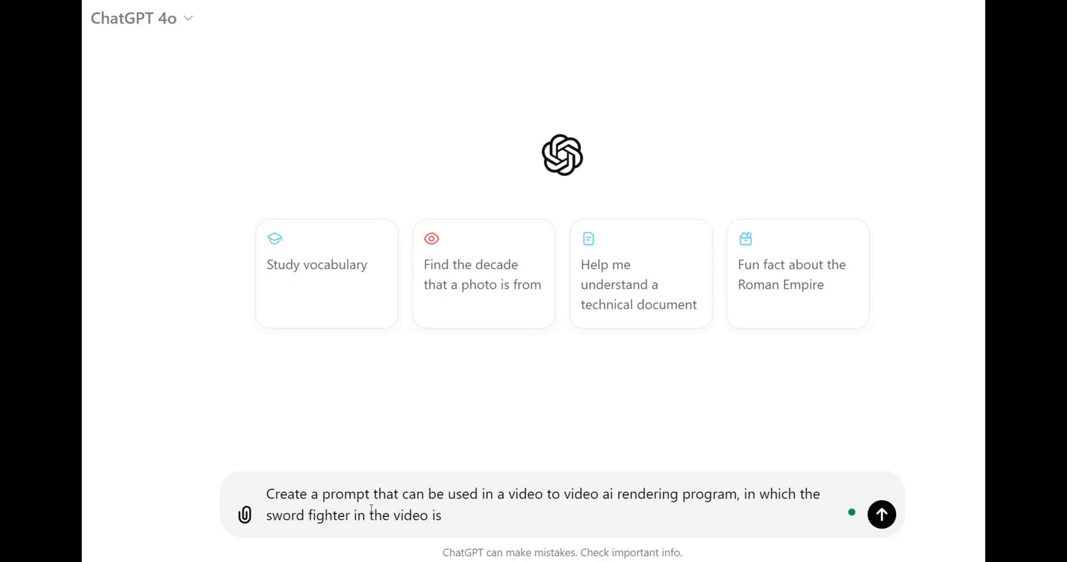
pyautogui.write('laced with a light s')
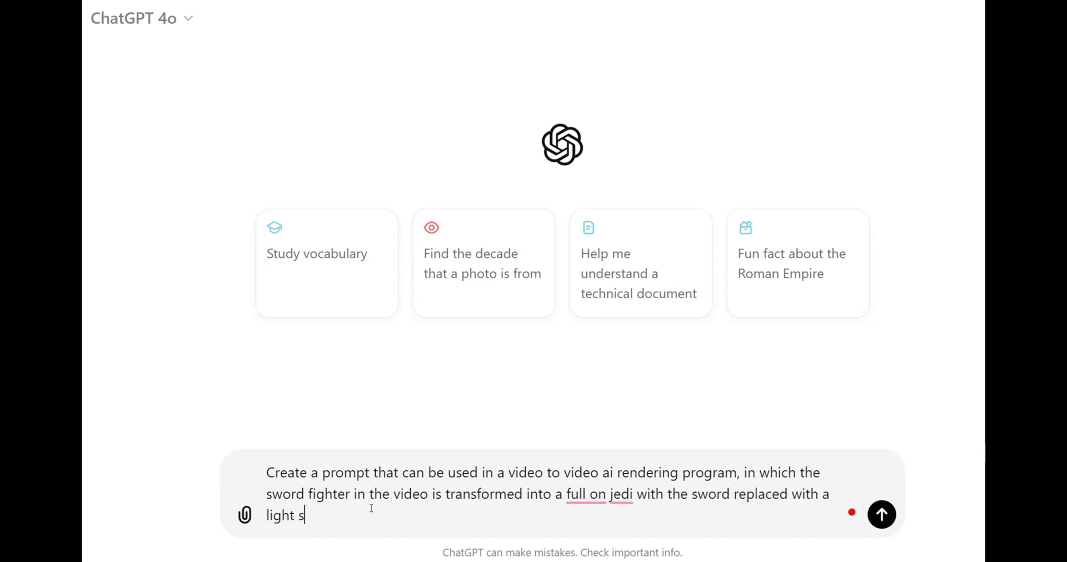
pyautogui.write('aber.')
pyautogui.press('Return')
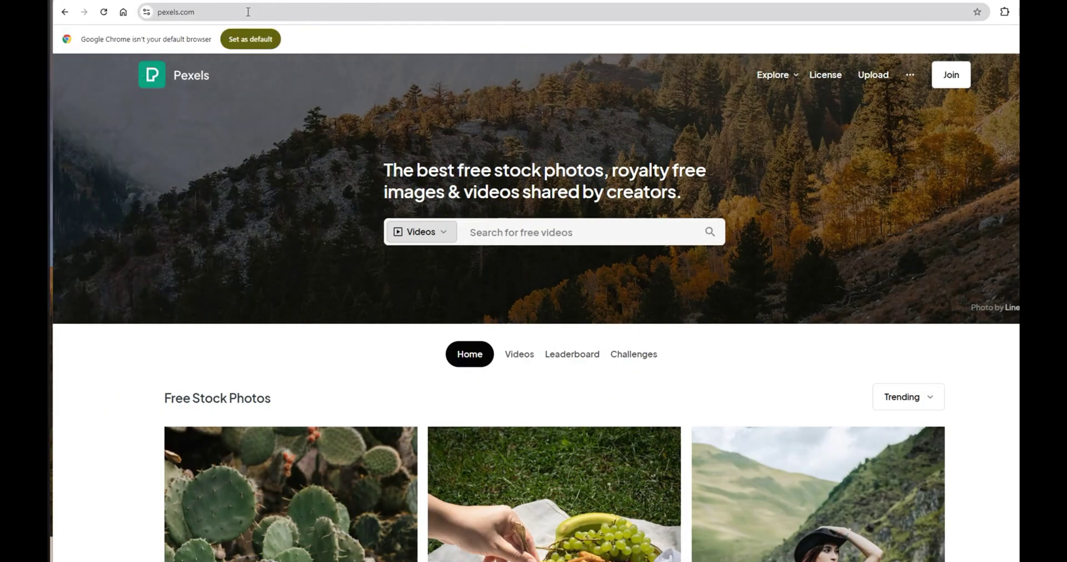
# Search Pexels free videos for 'sword fight'
pyautogui.click(527, 238)
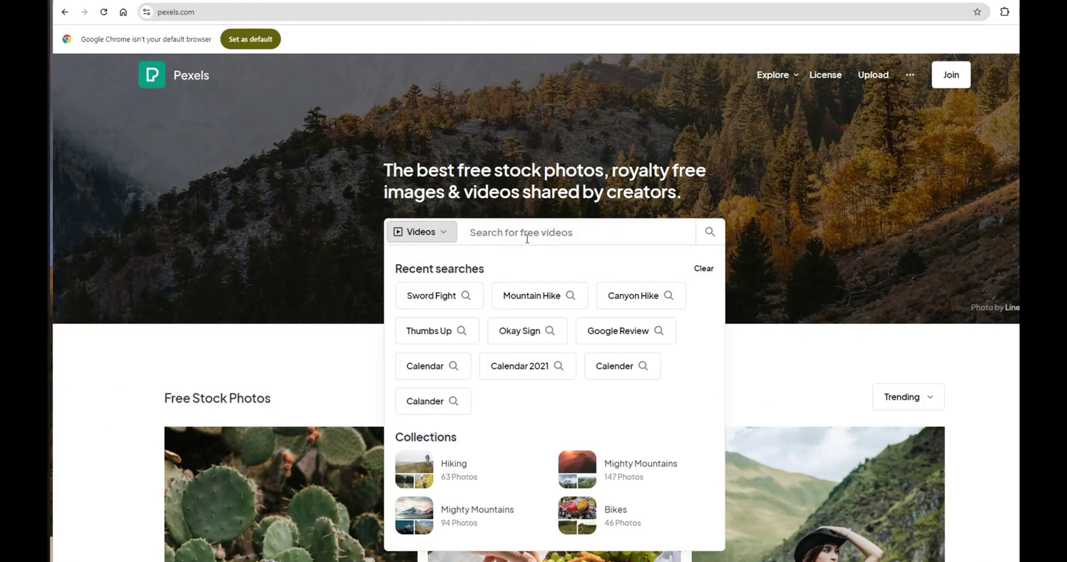
pyautogui.write('sword fight')
pyautogui.press('Return')
# Scroll the results and open the snowy-forest sword video preview
pyautogui.scroll(-5, 703, 192)
pyautogui.scroll(-20, 703, 192)
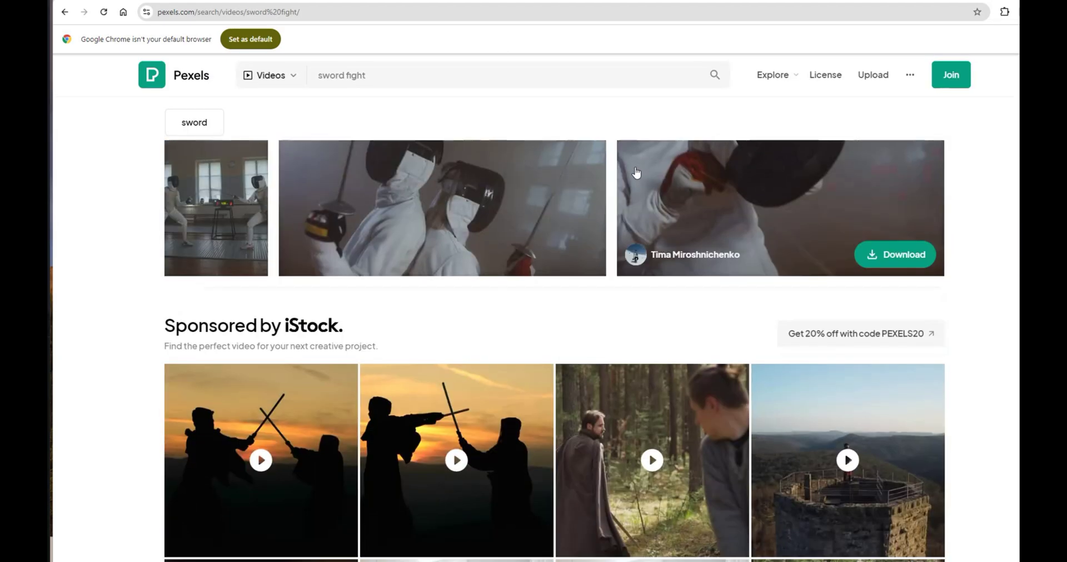
pyautogui.scroll(-20, 626, 163)
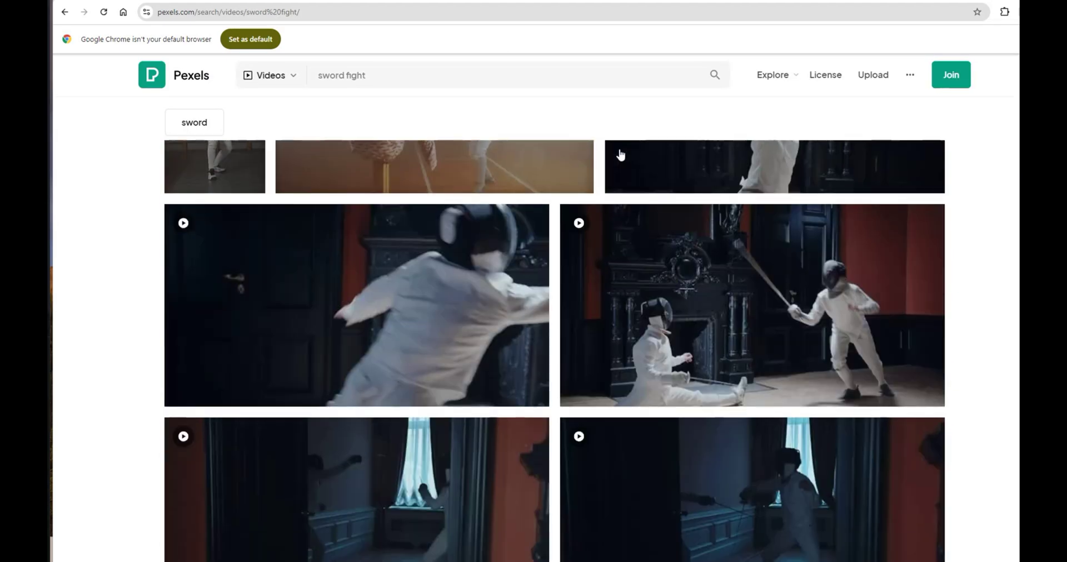
pyautogui.scroll(-15, 593, 136)
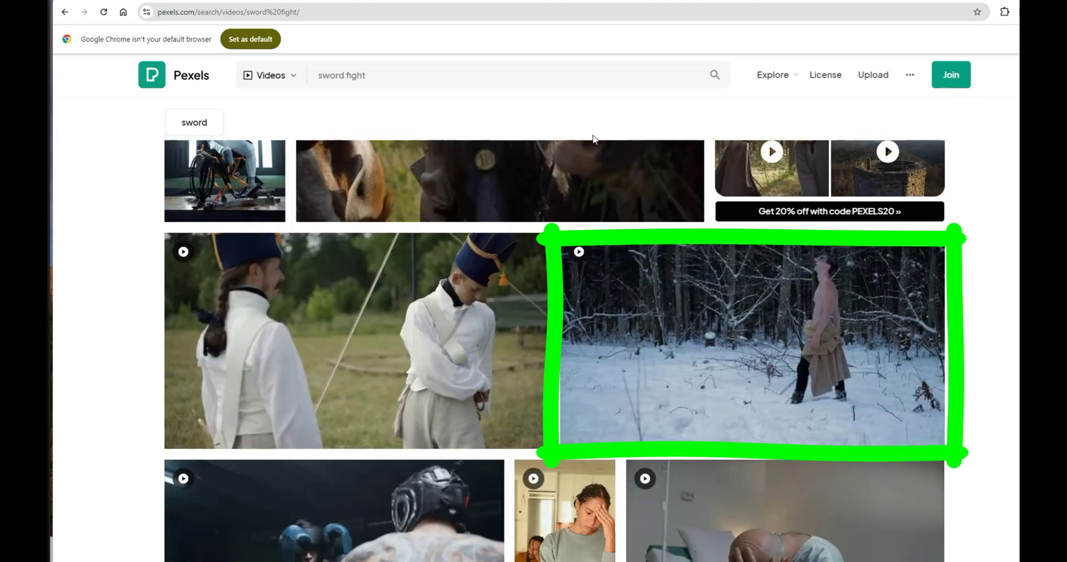
pyautogui.click(772, 356)
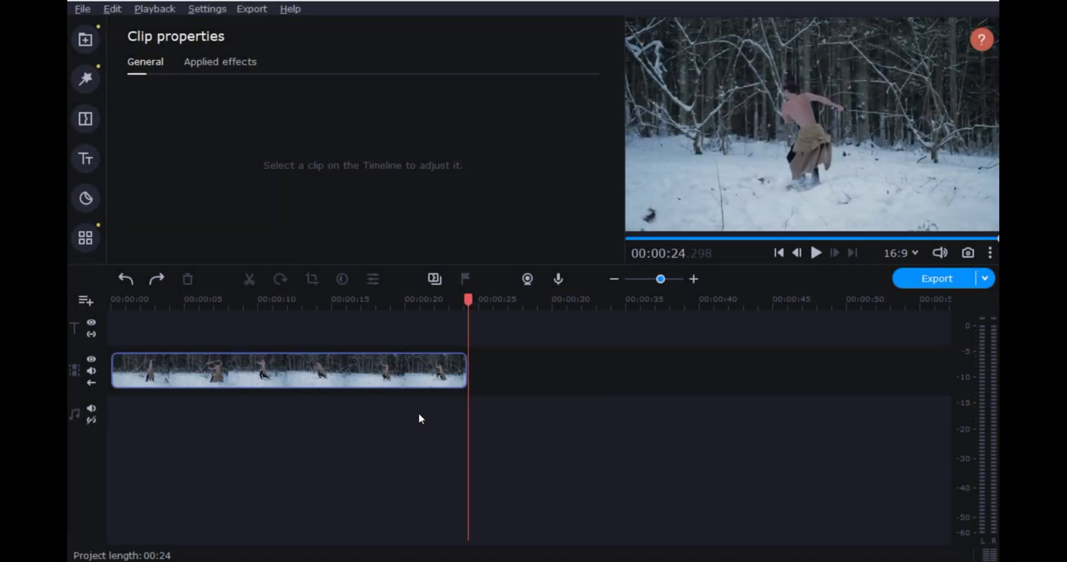
# Set the clip speed to 250%, play it, and export a high-quality MP4 named Sword fight
pyautogui.click(315, 373)
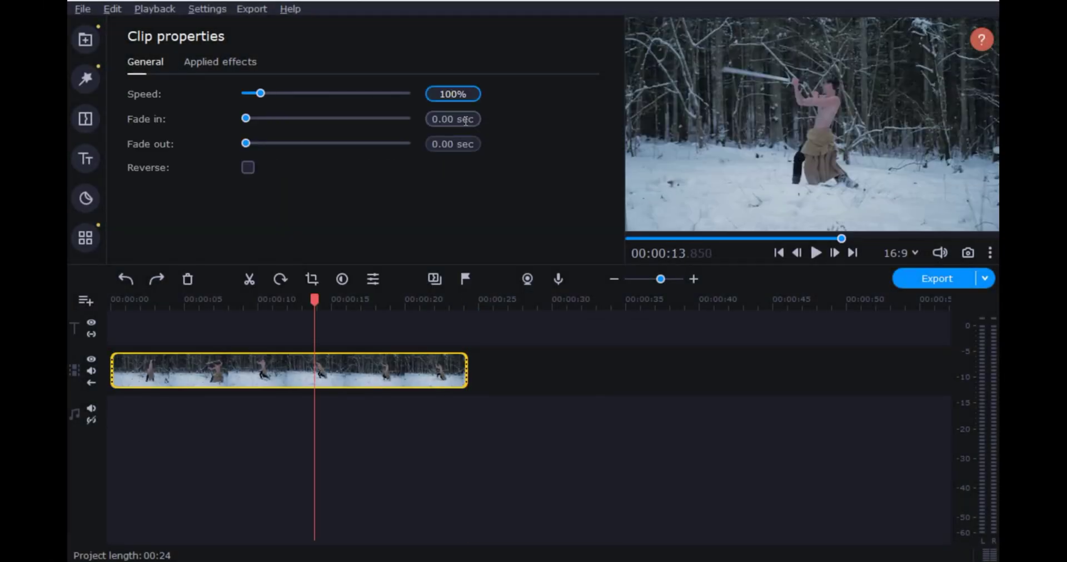
pyautogui.write('250')
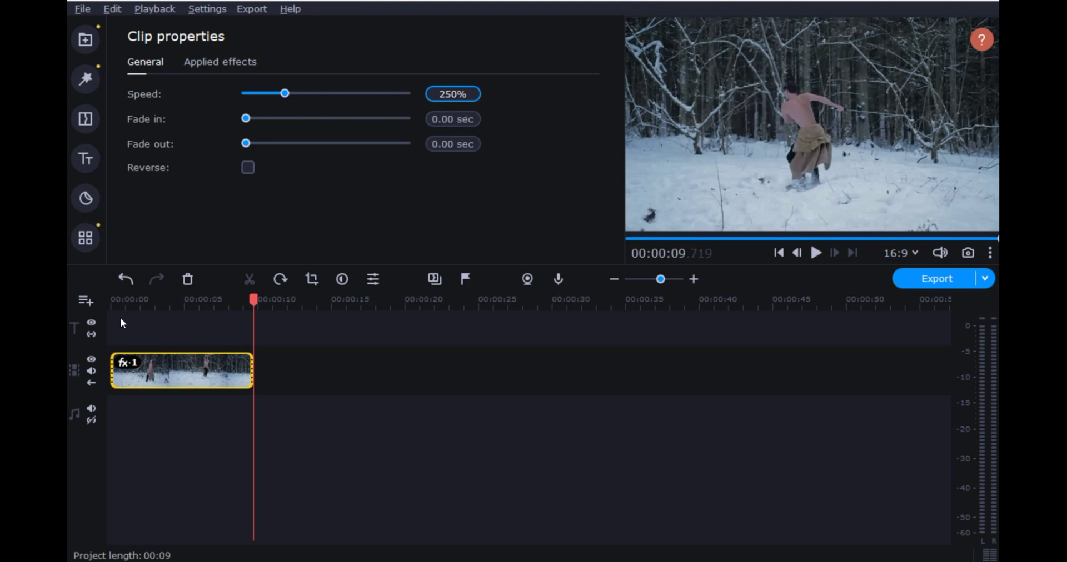
pyautogui.press('space')
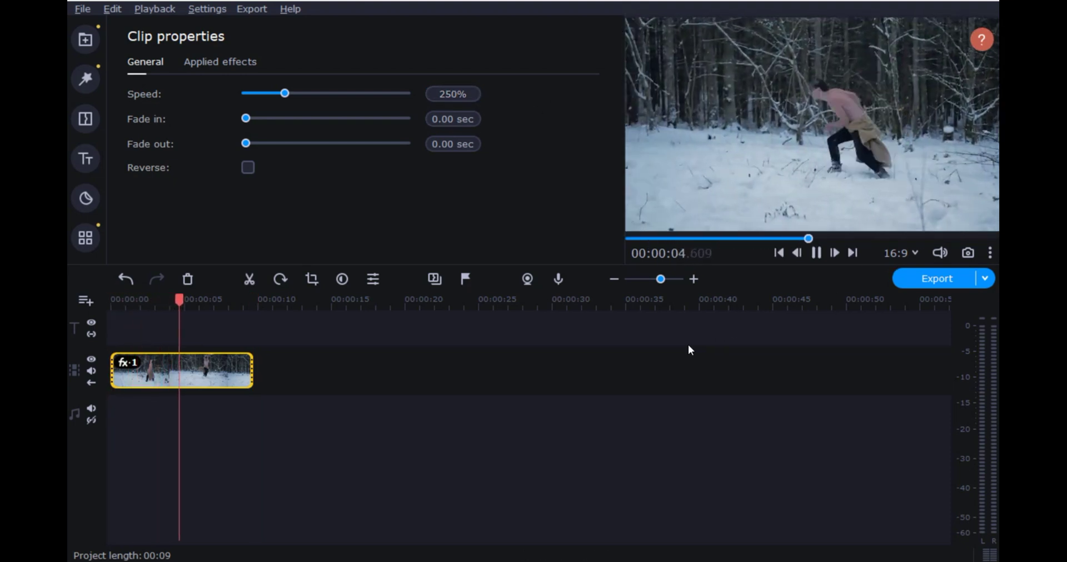
pyautogui.hotkey('ctrl', 'e')
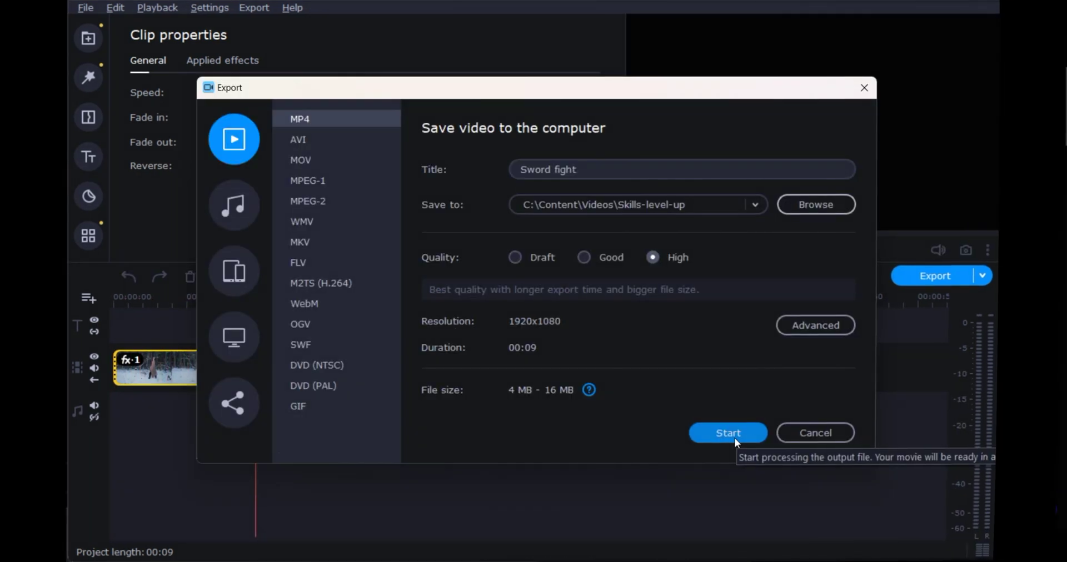
pyautogui.click(729, 433)
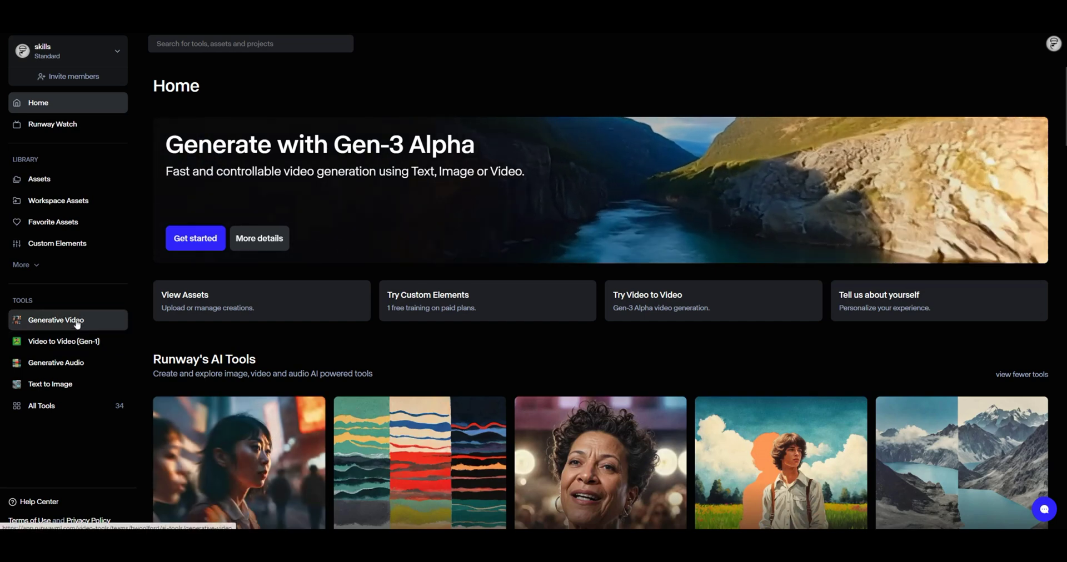
# Start a Generative Video session with the Sword fight MP4, cropped, and paste the Jedi prompt
pyautogui.click(72, 320)
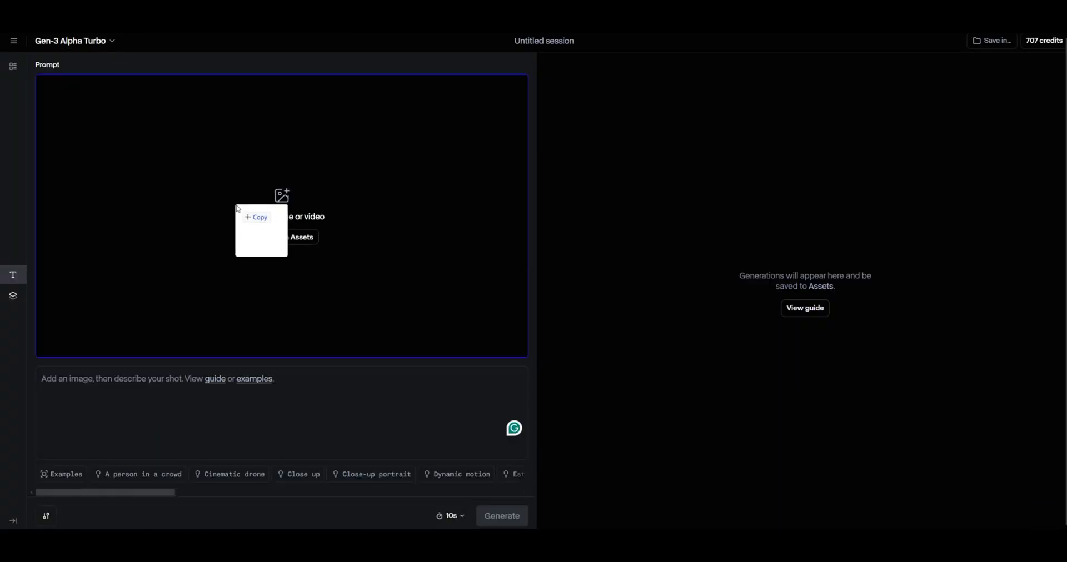
pyautogui.moveTo(238, 209); pyautogui.dragTo(282, 253)
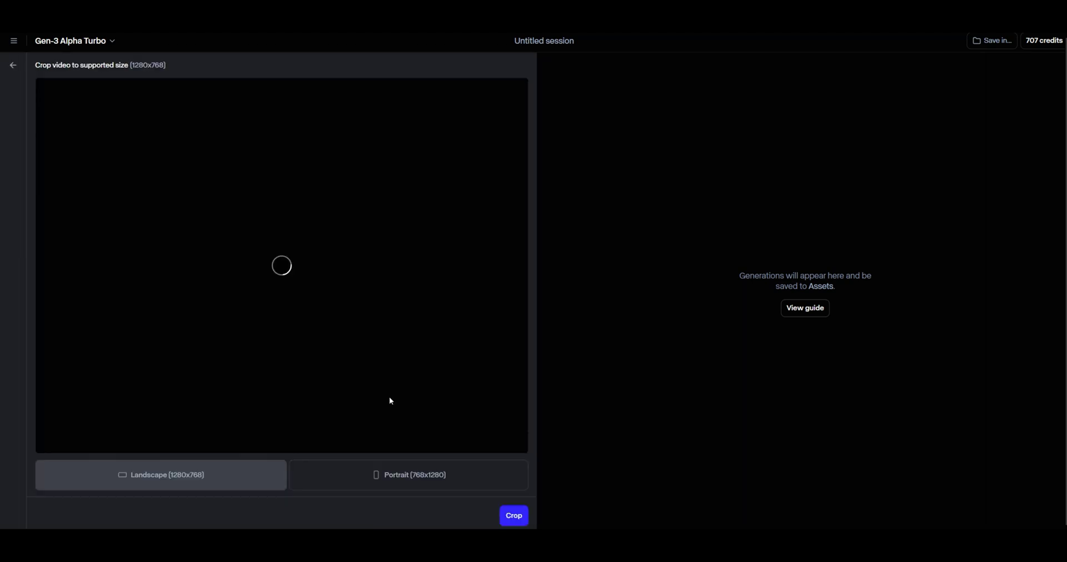
pyautogui.click(514, 516)
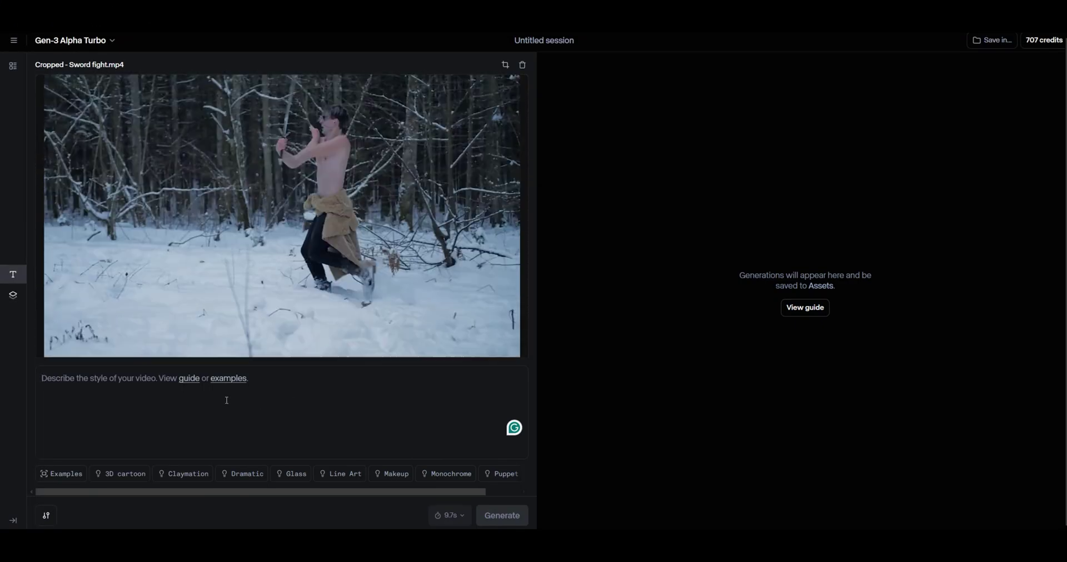
pyautogui.write("Convert the character from a medieval sword fighter into a Jedi knight. Replace the sword with a glowing blue lightsaber. The Jedi should wear traditional Jedi robes with a brown cloak. The lightsaber should emit a soft, realistic glow, with light reflecting on nearby surfaces. Adjust the fighter's stance to mimic a Jedi's style of combat, with smooth, fluid movements and precise strikes. Add subtle visual effects like sparks when the lightsaber makes contact, and ambient glow around the saber in darker scene")
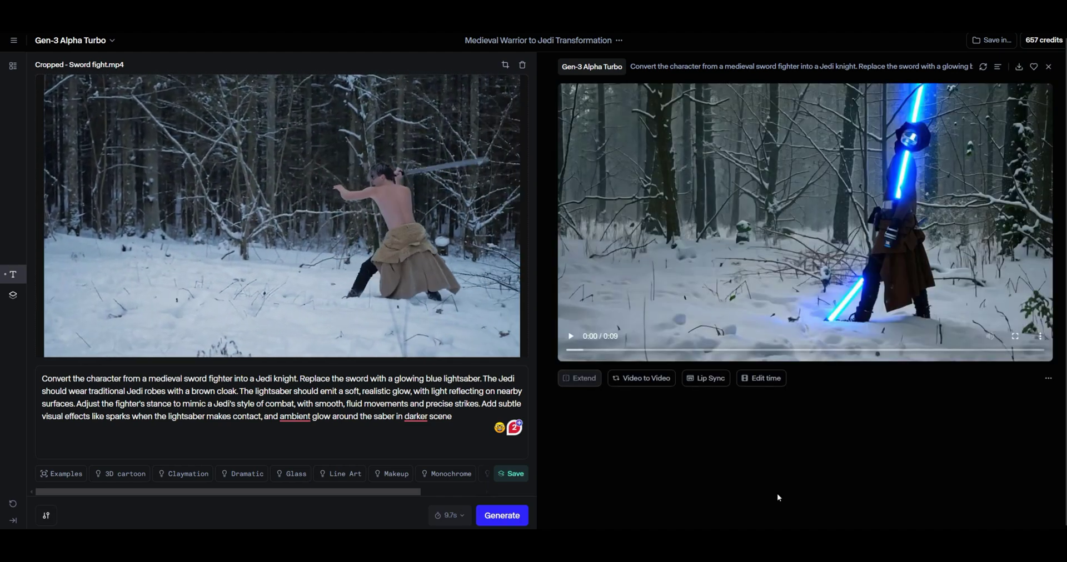
# Play the generated Jedi video and append 'Give the jedi a more human face…' to the prompt
pyautogui.click(569, 340)
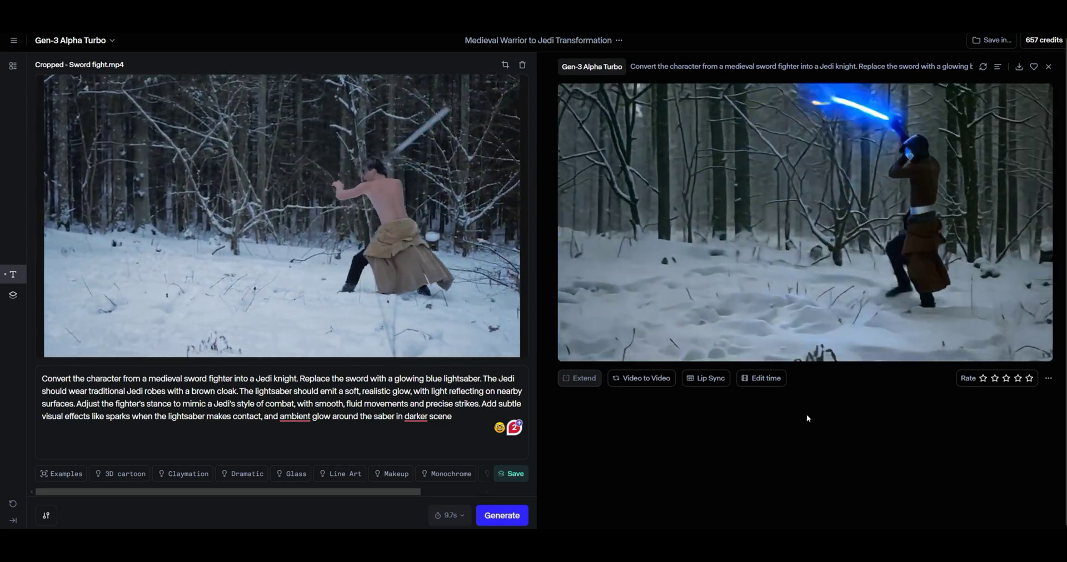
pyautogui.click(470, 413)
pyautogui.write('.  Give the jedi a more h')
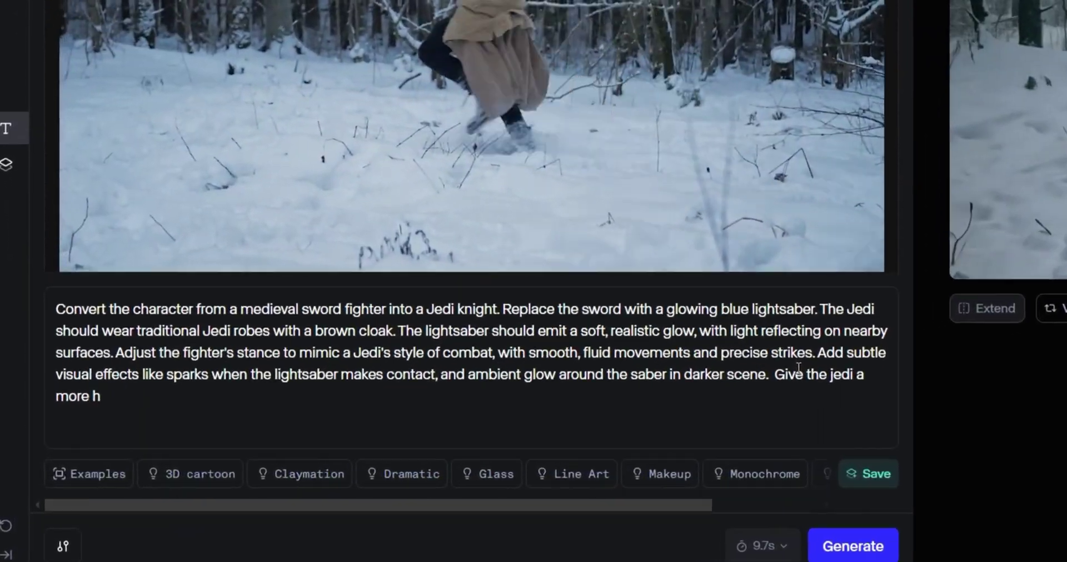
pyautogui.write('uman face and place the jedi in a futuristic industrial complex.')
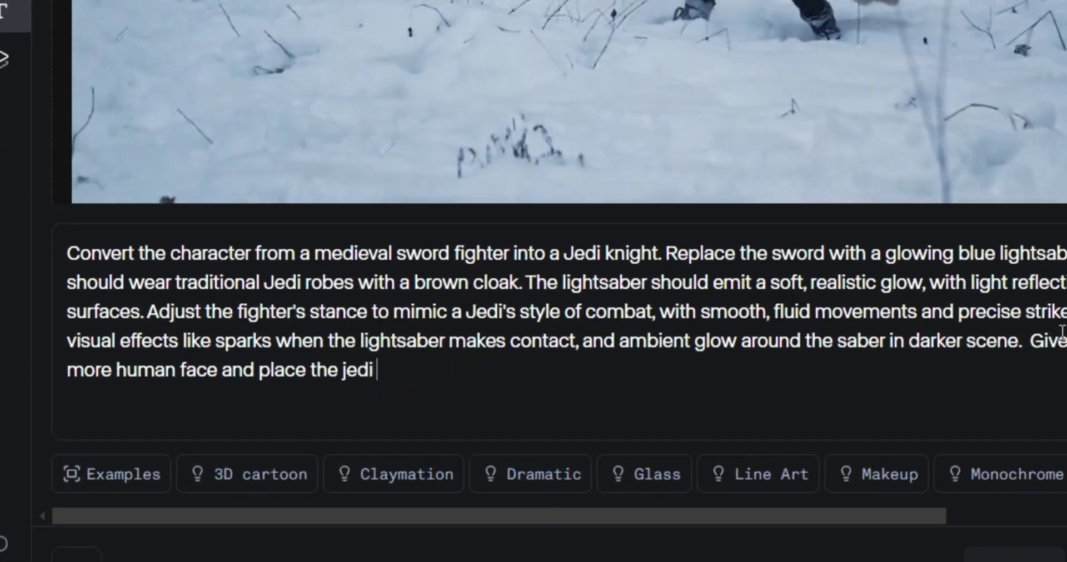
pyautogui.write(' Make it hyper realistic')
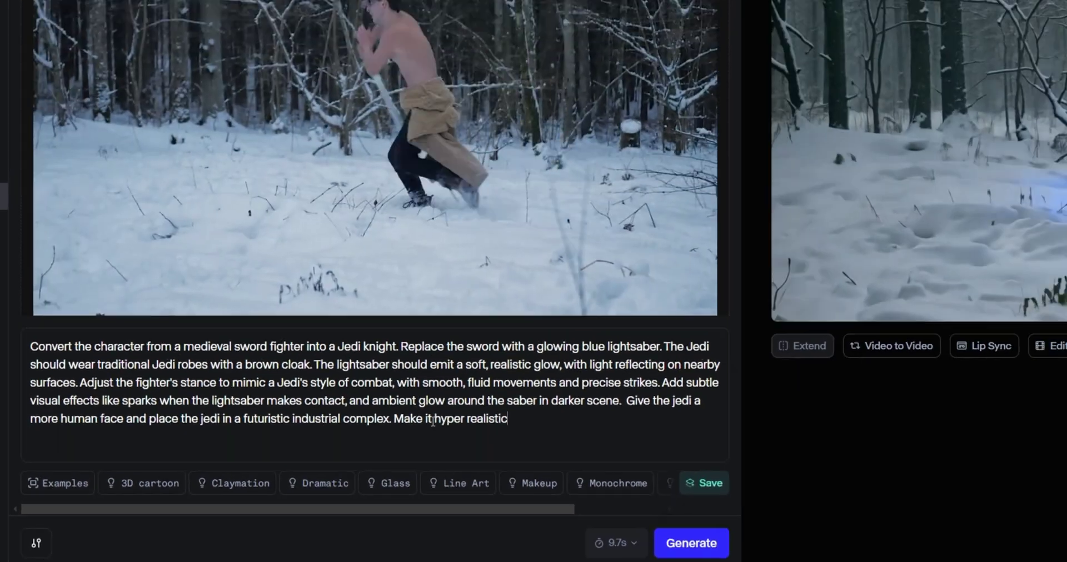
pyautogui.write('.')
# Finish adding the Sith opponent, face and industrial-setting details, then generate a new video
pyautogui.click(692, 543)
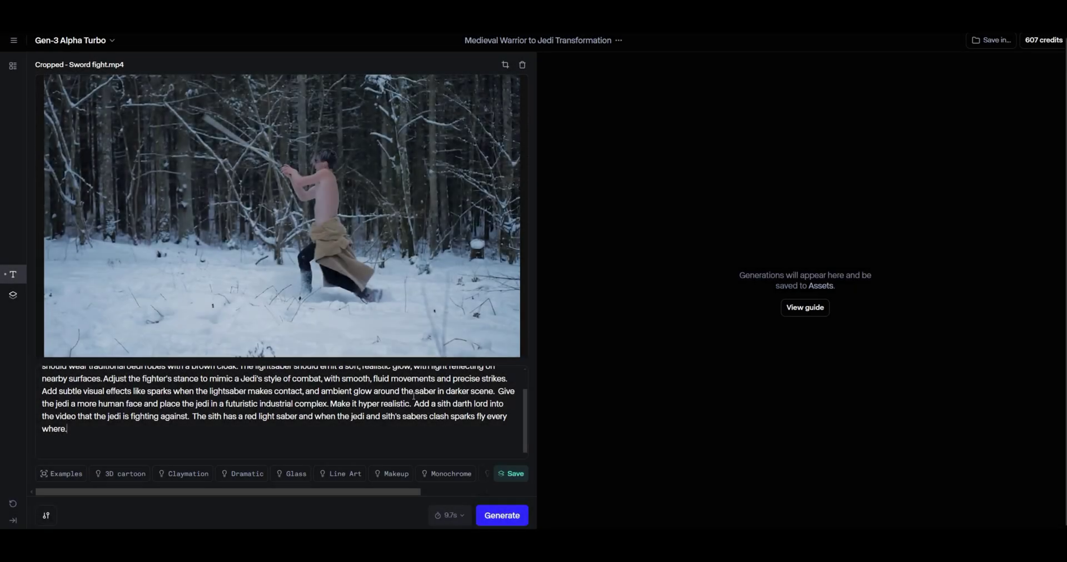
pyautogui.click(502, 516)
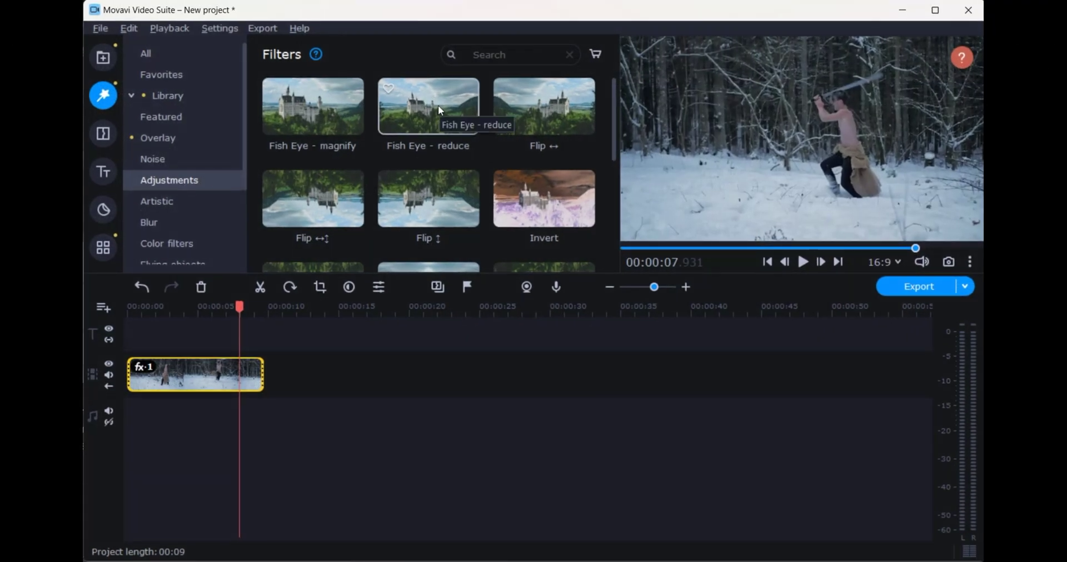
# Preview the Flip ↔ filter on the snowy forest clip and rewind to its first frame
pyautogui.click(558, 100)
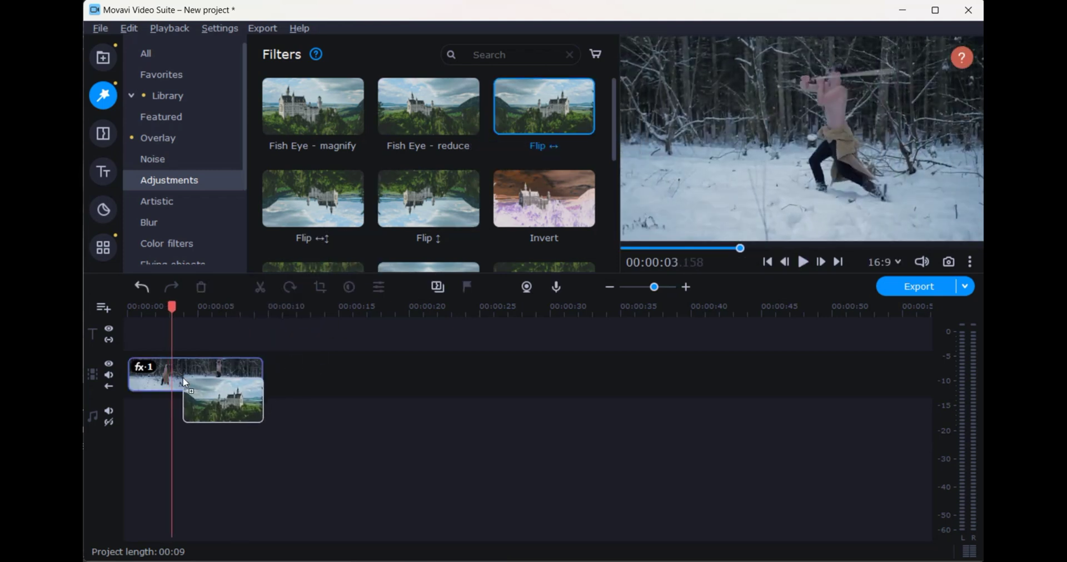
pyautogui.click(130, 307)
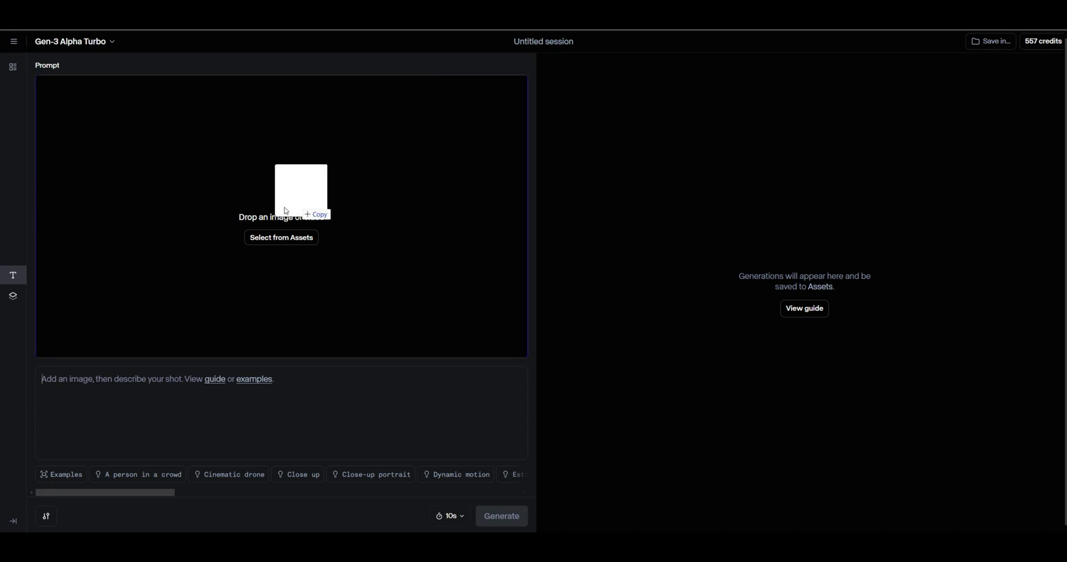
# Upload the source clip to Gen-3 Alpha Turbo and crop it for generation
pyautogui.moveTo(286, 211); pyautogui.dragTo(273, 213)
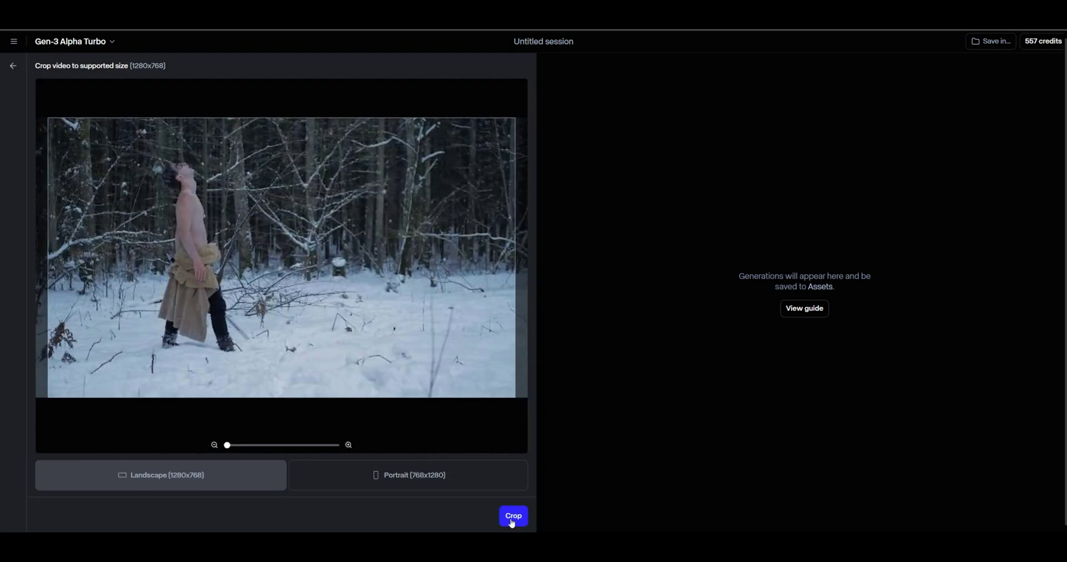
pyautogui.click(511, 517)
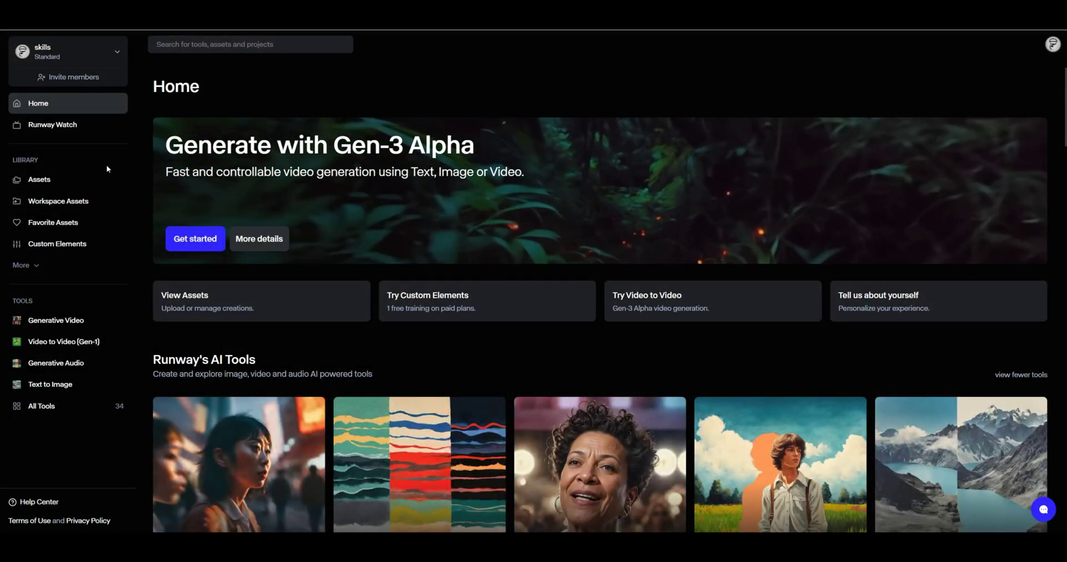
# Load the generated fighter clip into Green Screen, mask the fighter, and play the result
pyautogui.click(42, 407)
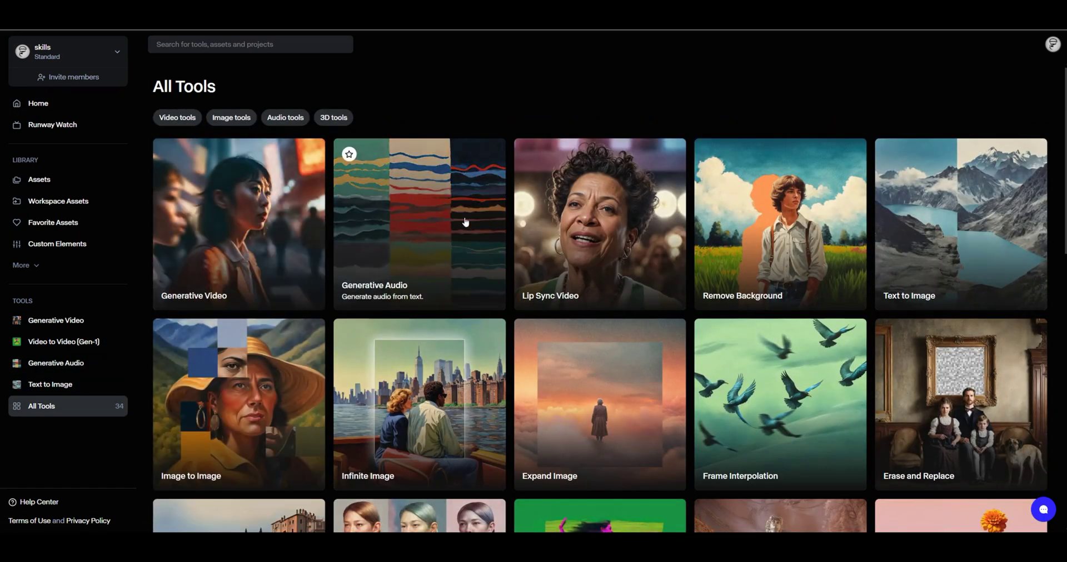
pyautogui.click(766, 175)
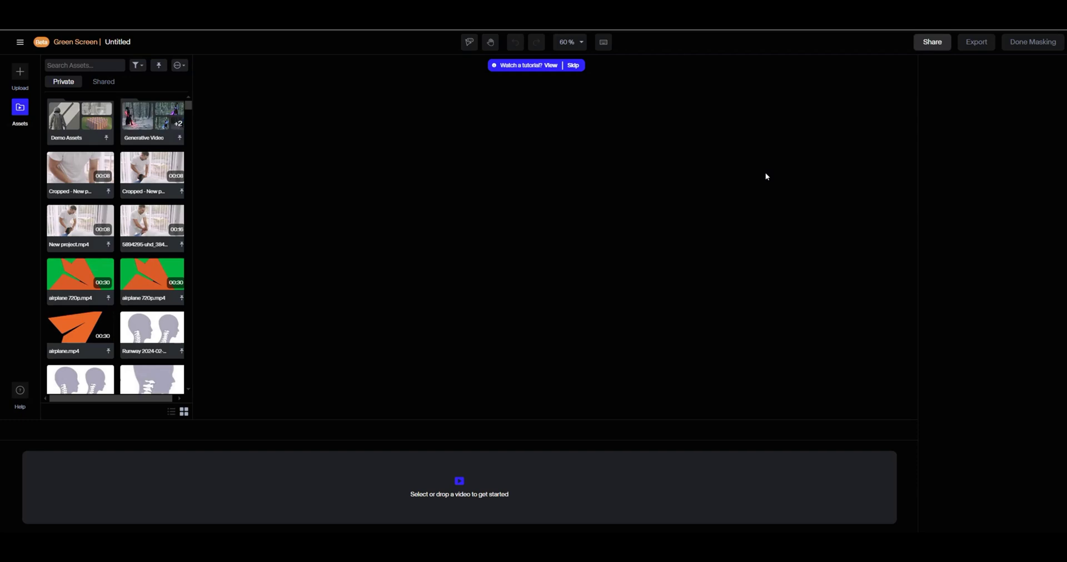
pyautogui.moveTo(507, 387); pyautogui.dragTo(405, 490)
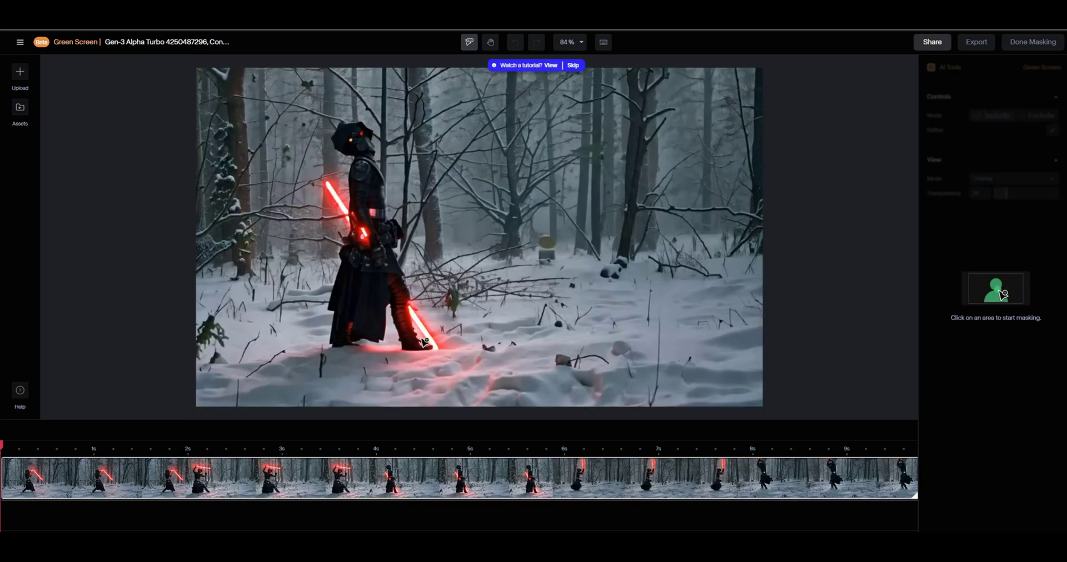
pyautogui.click(365, 301)
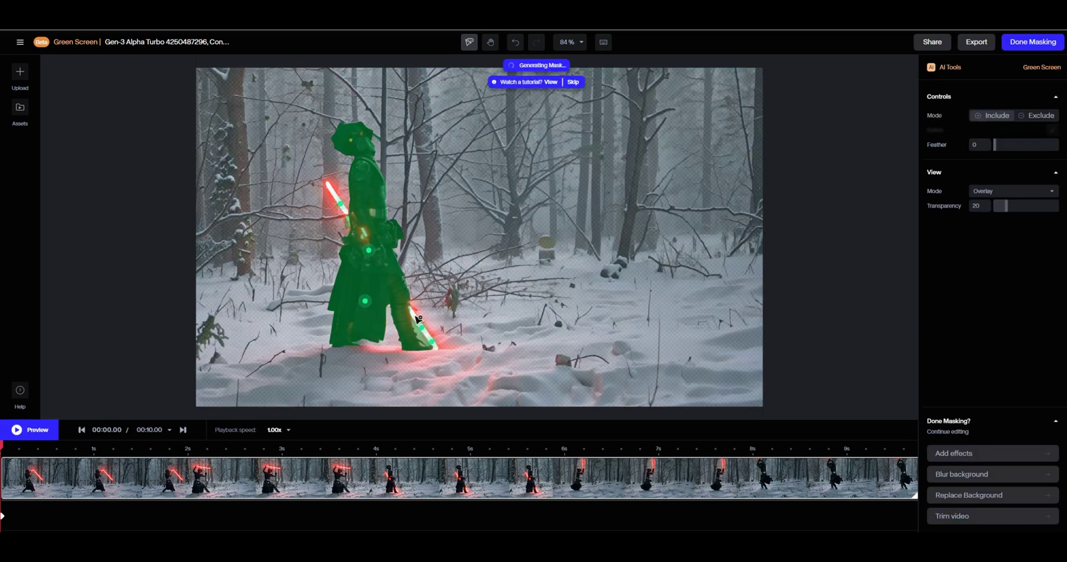
pyautogui.click(29, 438)
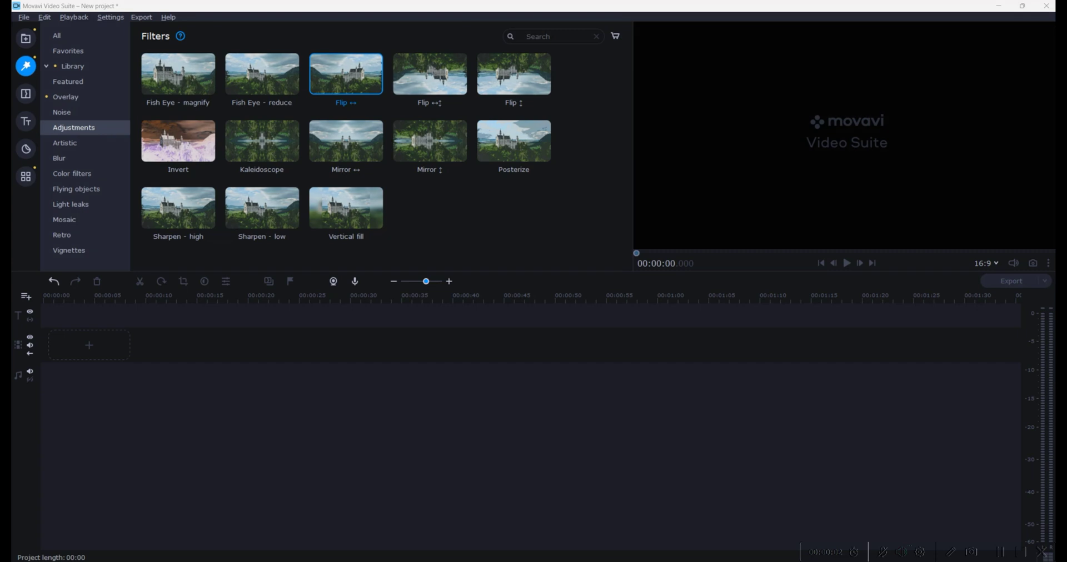
# Place the forest duel clip, align the green-screen fighter above it at the start, and apply Chroma key
pyautogui.moveTo(361, 377); pyautogui.dragTo(360, 373)
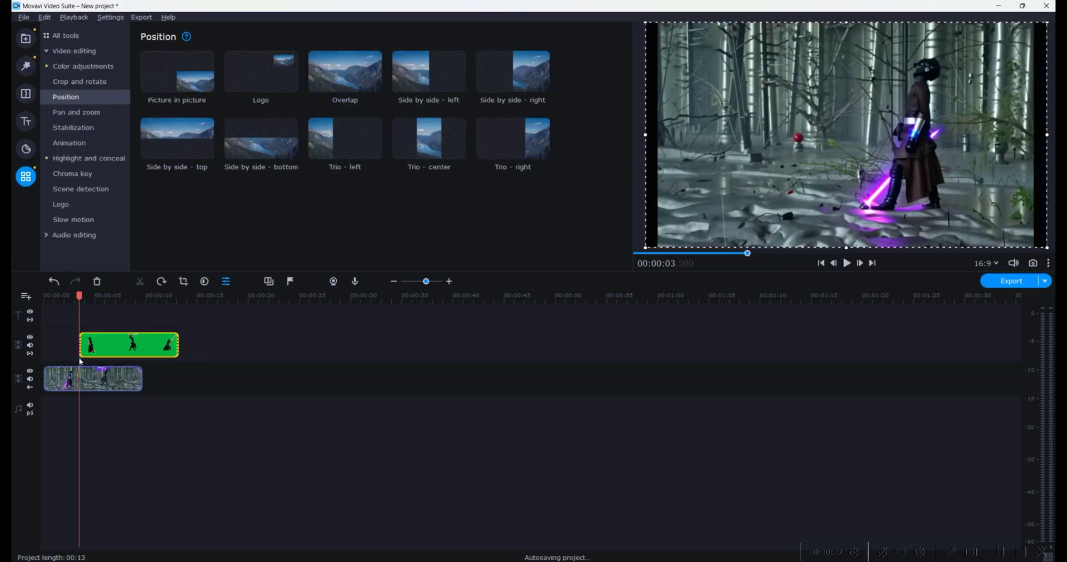
pyautogui.moveTo(127, 354); pyautogui.dragTo(89, 353)
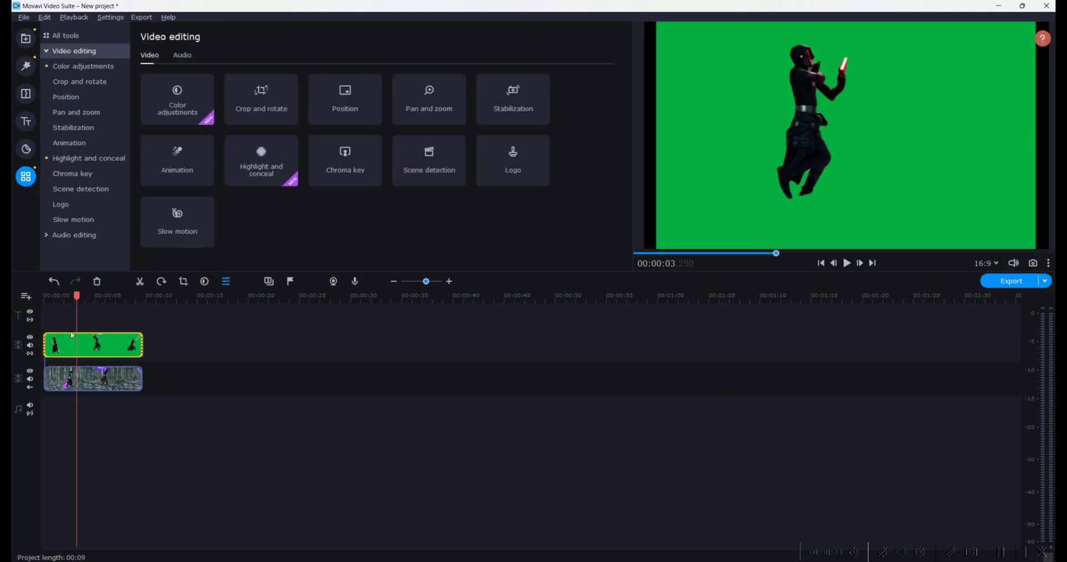
pyautogui.click(74, 174)
pyautogui.click(184, 172)
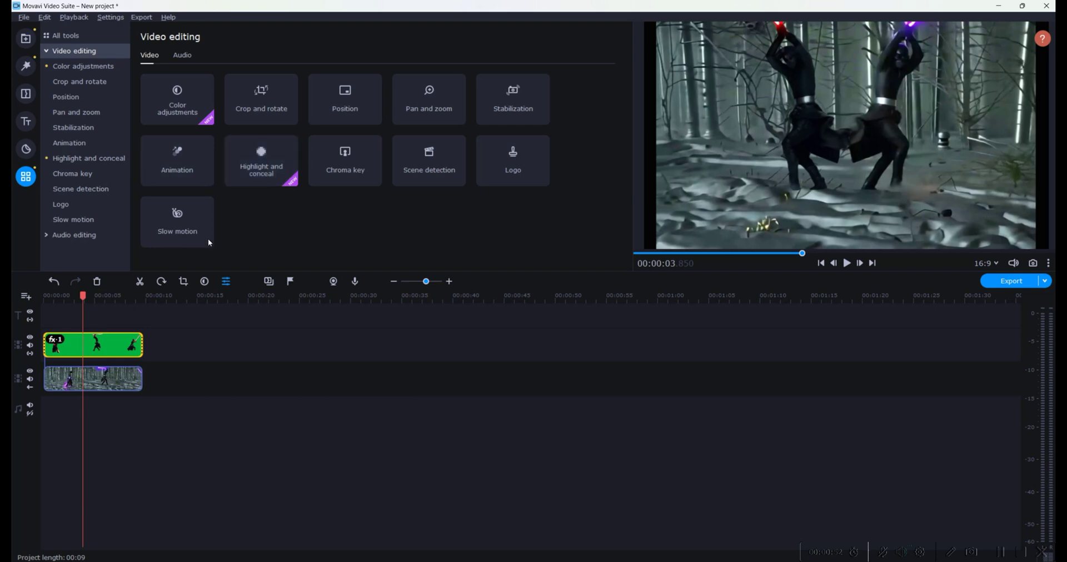
# Play the composite from the start to check the keying
pyautogui.moveTo(81, 292); pyautogui.dragTo(41, 300)
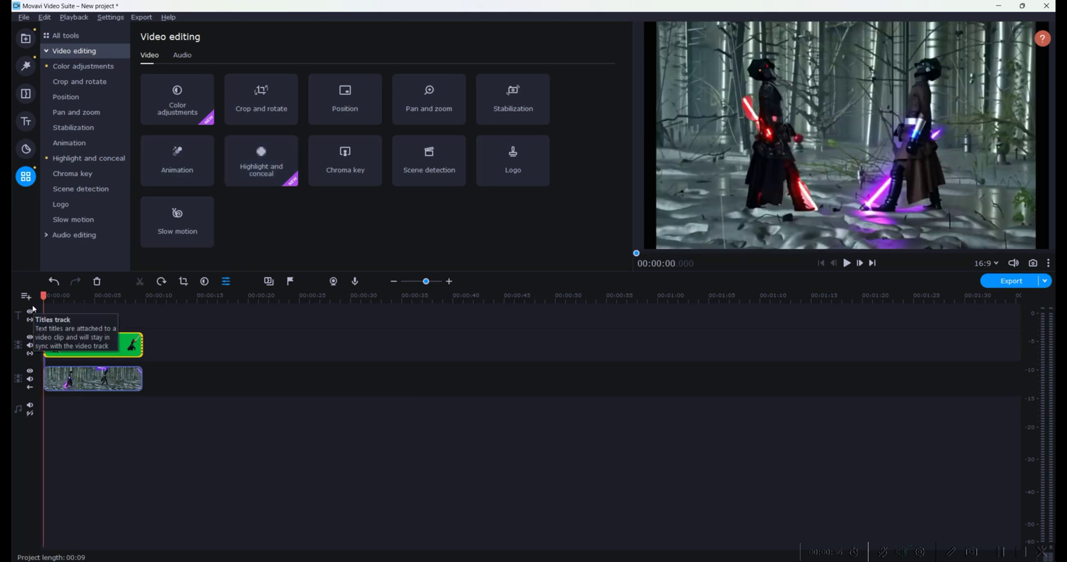
pyautogui.press('space')
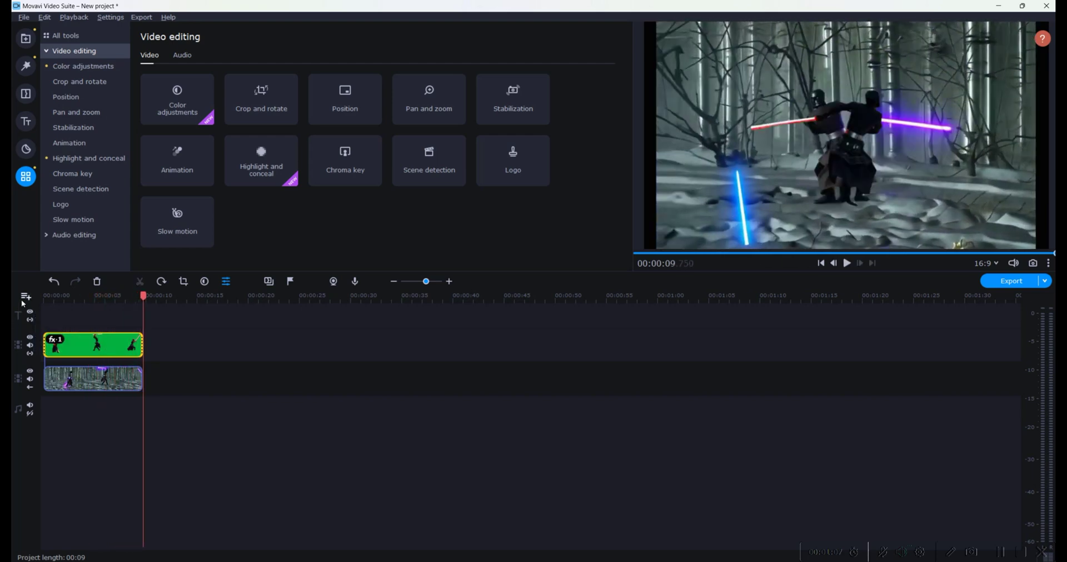
pyautogui.click(43, 297)
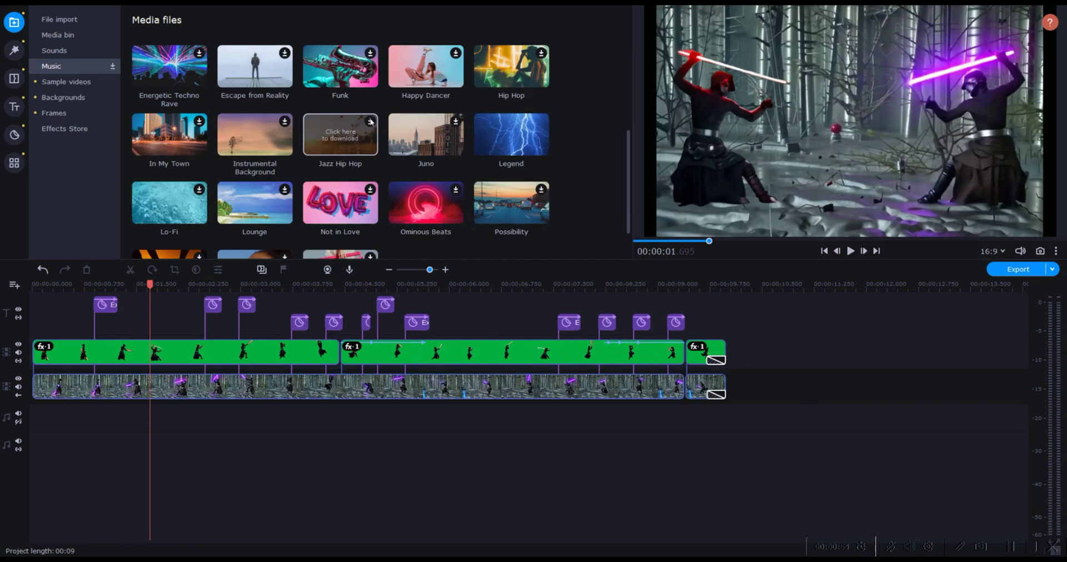
# Preview Legend, add it to the audio track at 0:00, then preview the Whip sound
pyautogui.click(512, 141)
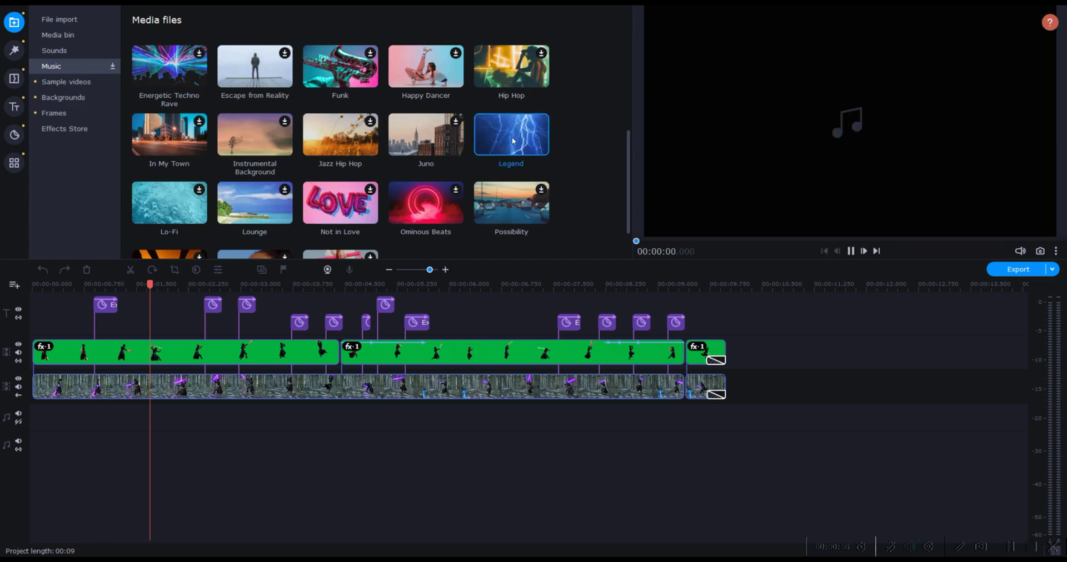
pyautogui.click(847, 253)
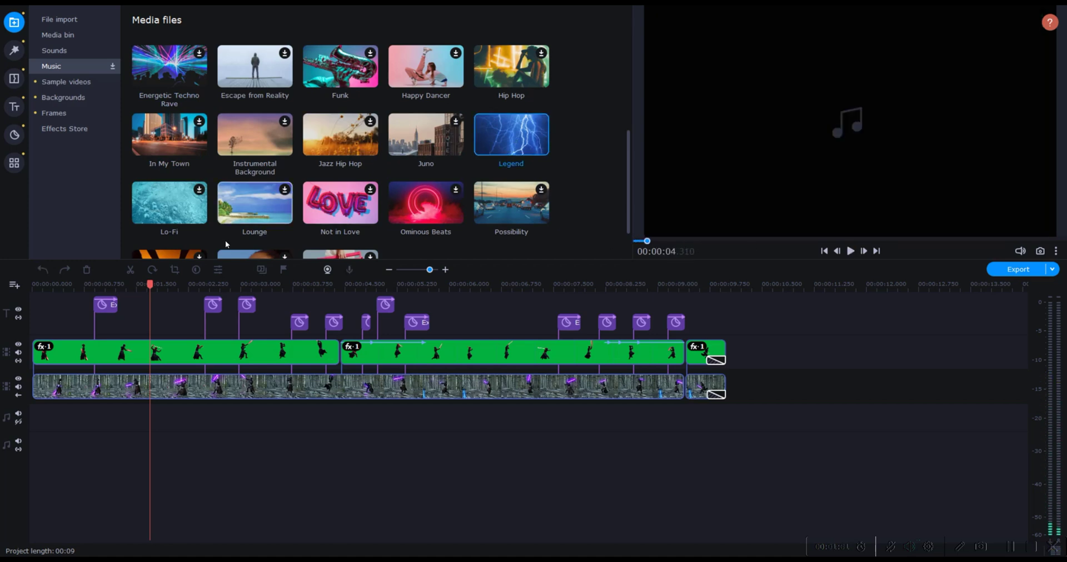
pyautogui.moveTo(252, 412); pyautogui.dragTo(255, 414)
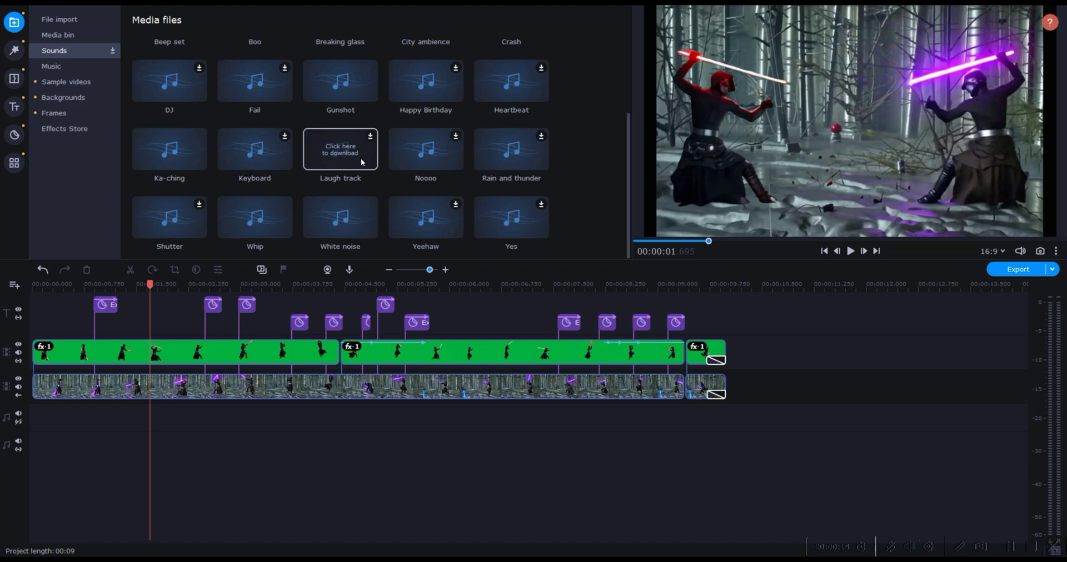
pyautogui.click(278, 219)
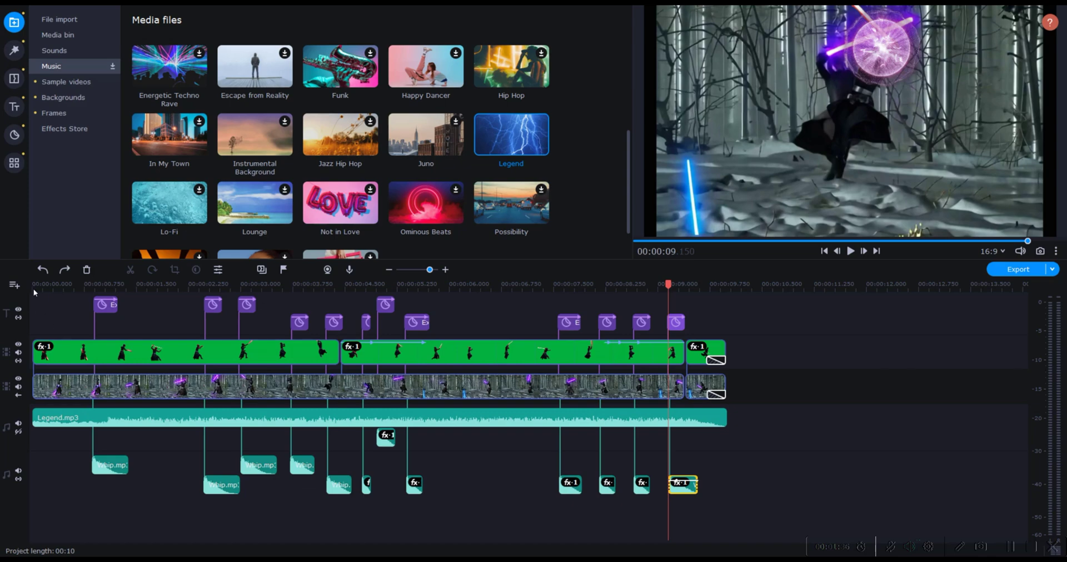
# Return the playhead to the start of the 10-second duel project for full-screen playback
pyautogui.click(33, 286)
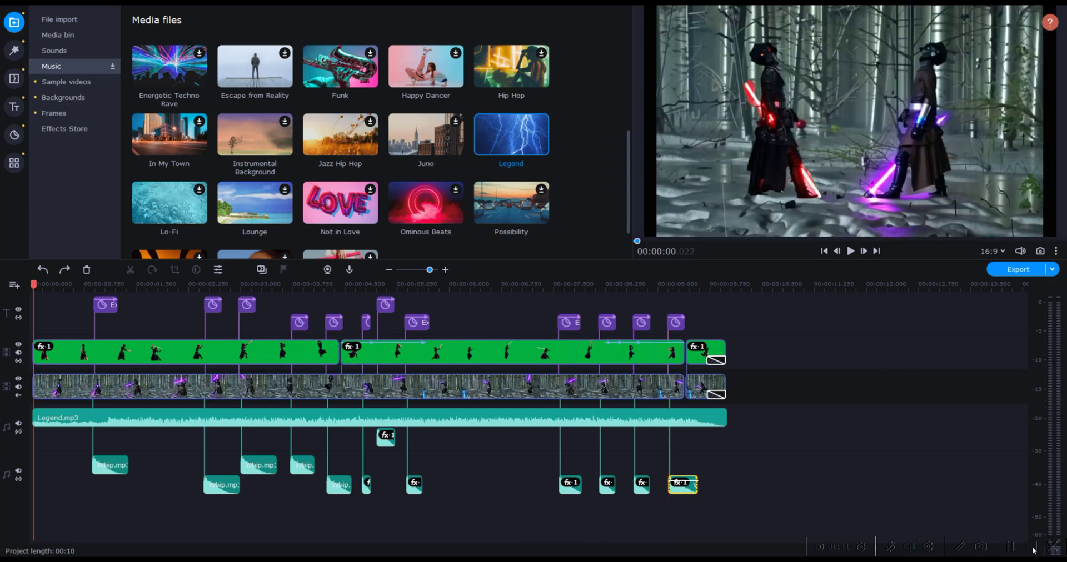